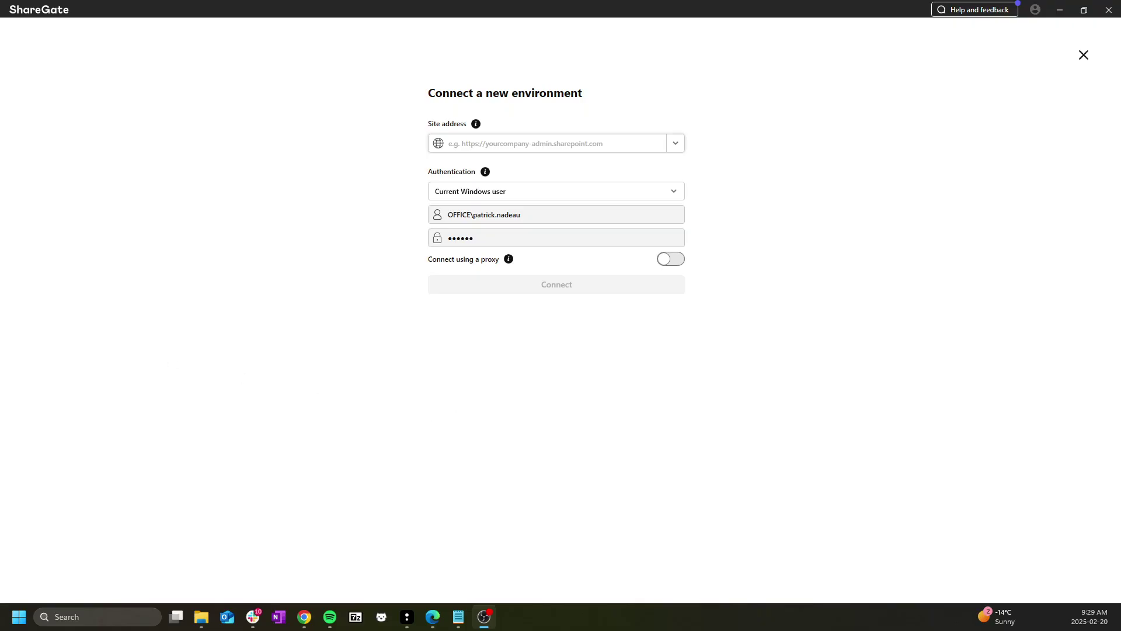
{"action": "key", "text": "alt+Tab"}
{"action": "left_click", "coordinate": [611, 142]}
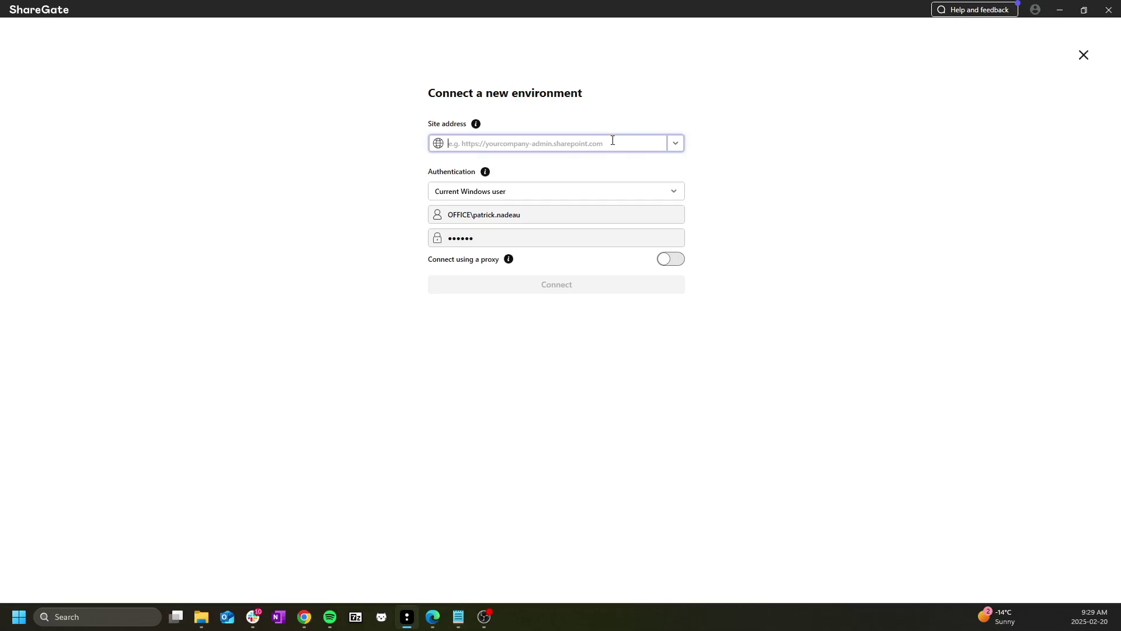
{"action": "type", "text": "https://cssharegatedemo-admin.sharepoint.com/"}
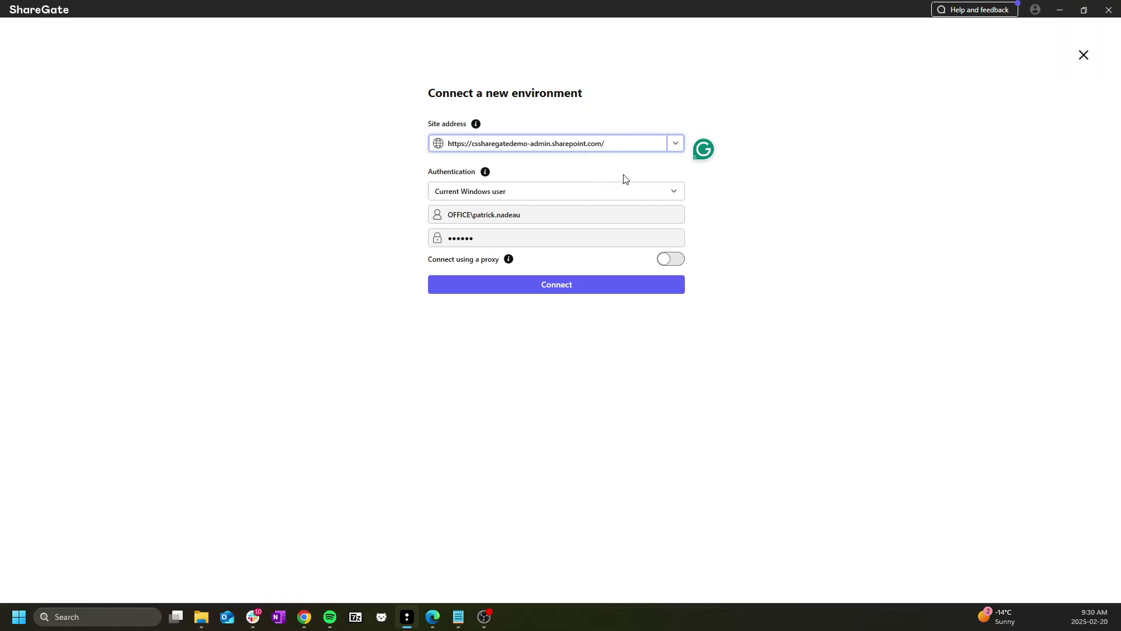
Choose Browser authentication, toggle the proxy on and back off, and turn single sign-on off.
{"action": "left_click", "coordinate": [609, 194]}
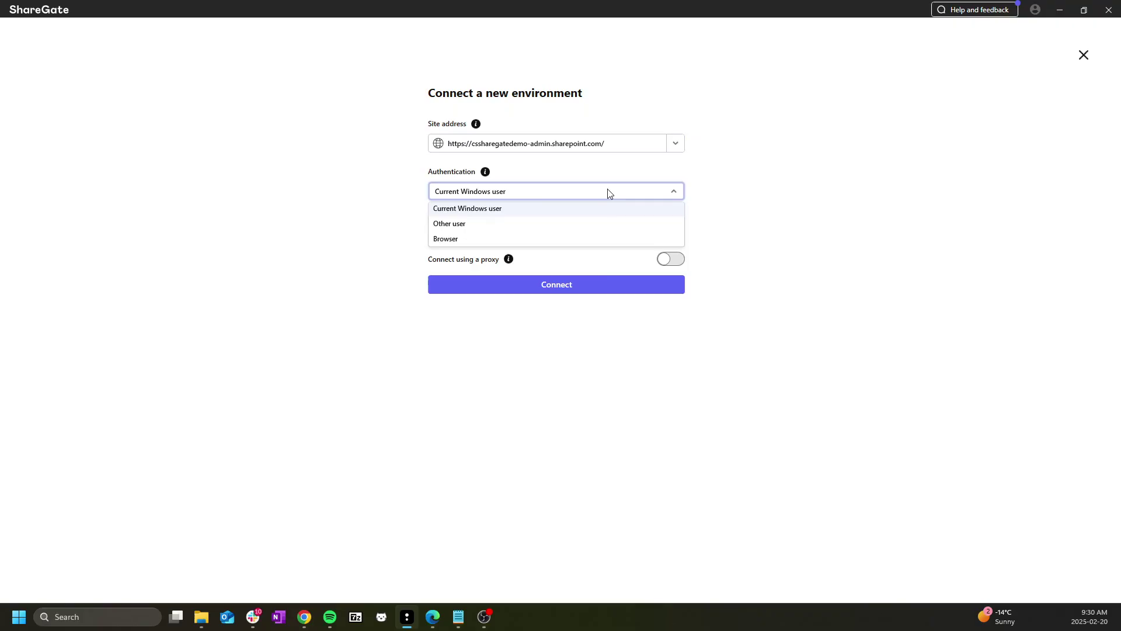
{"action": "left_click", "coordinate": [491, 242]}
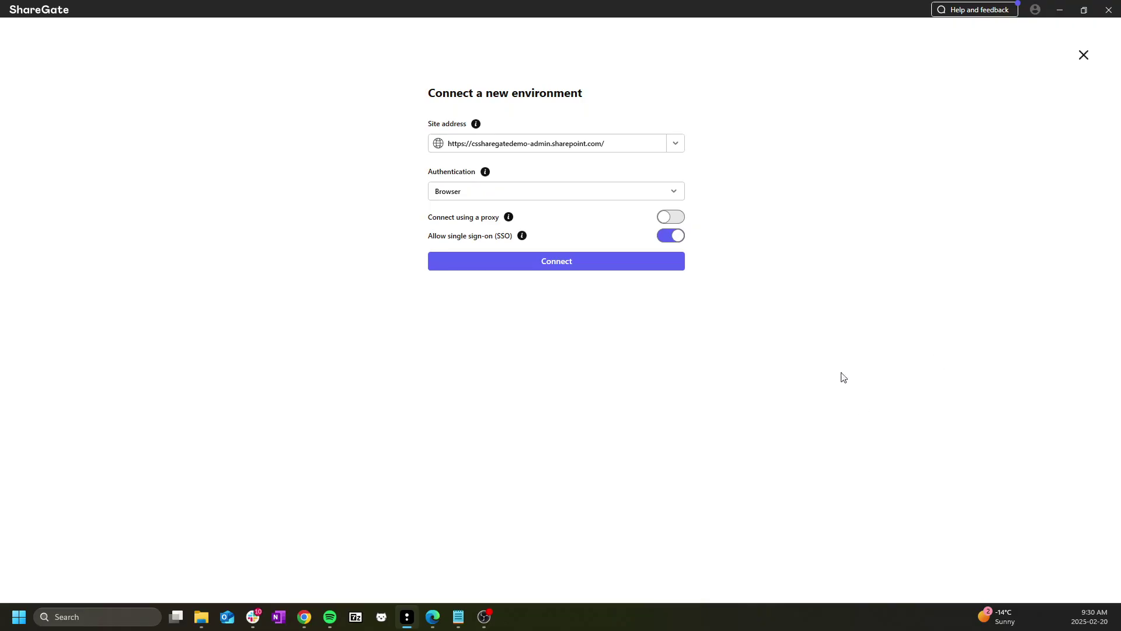
{"action": "left_click", "coordinate": [674, 220]}
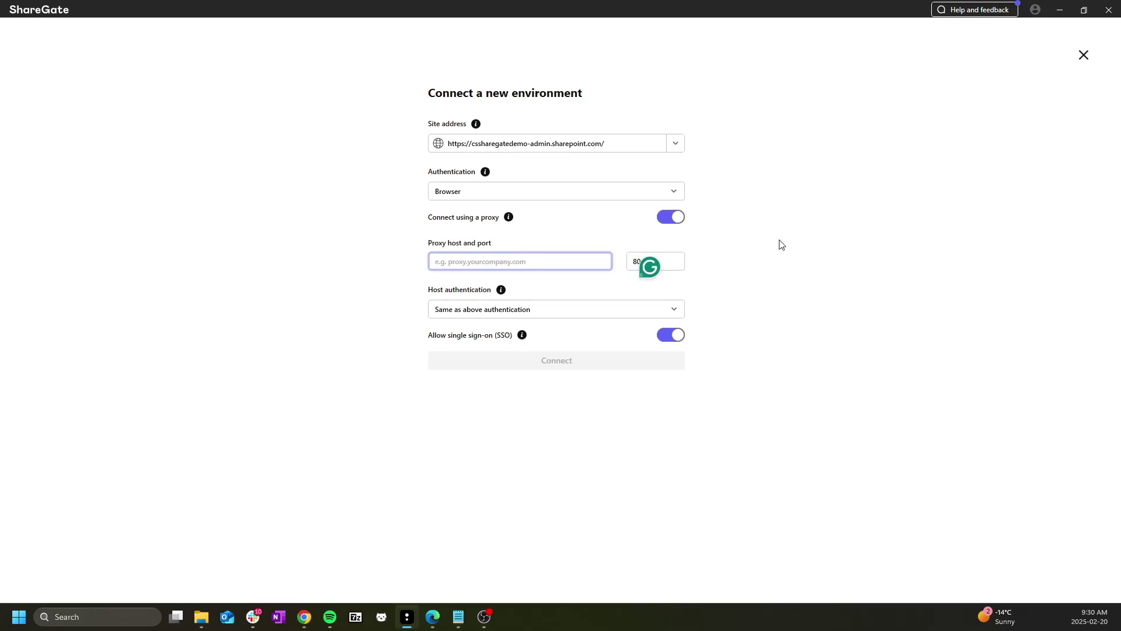
{"action": "left_click", "coordinate": [672, 219]}
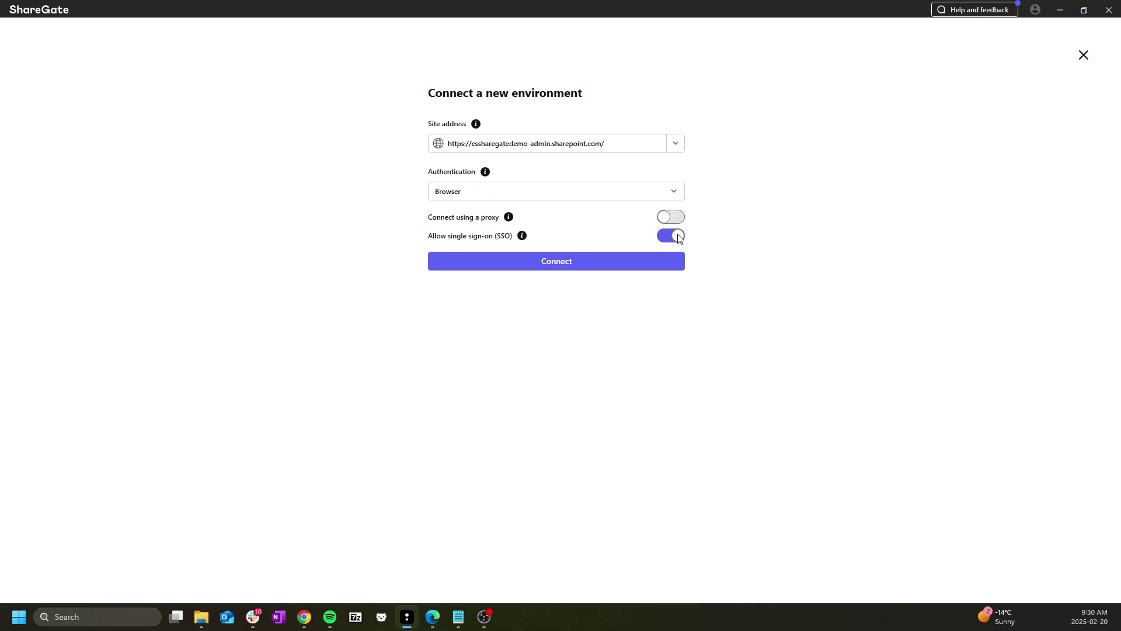
{"action": "left_click", "coordinate": [678, 238]}
Try the Current Windows user and Other user authentication methods, then return to Browser.
{"action": "left_click", "coordinate": [673, 192]}
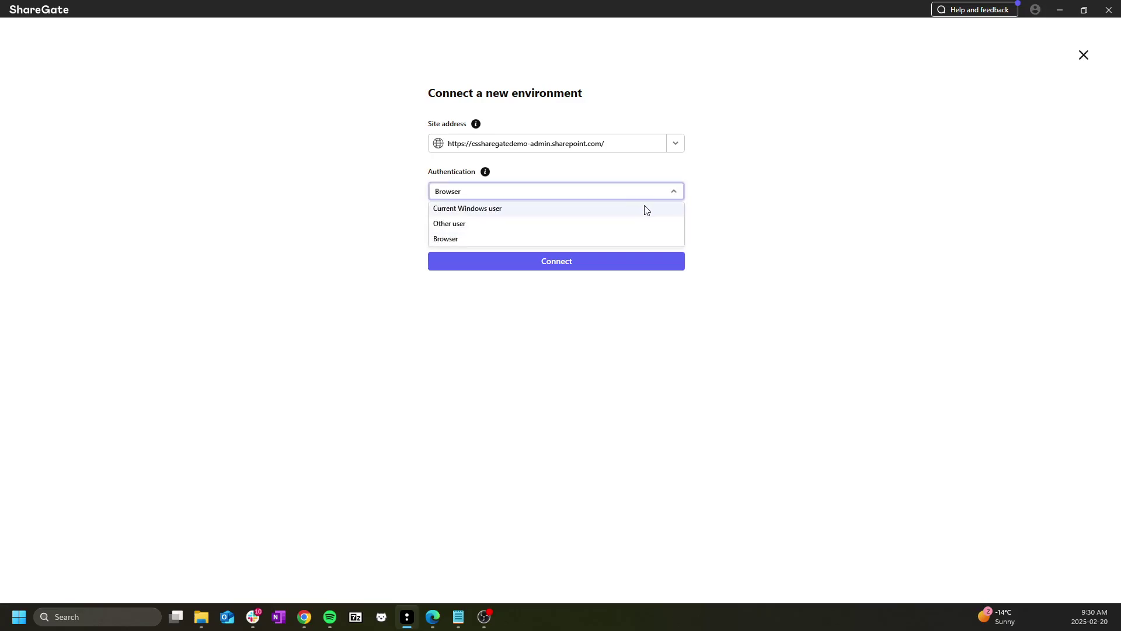
{"action": "left_click", "coordinate": [646, 209]}
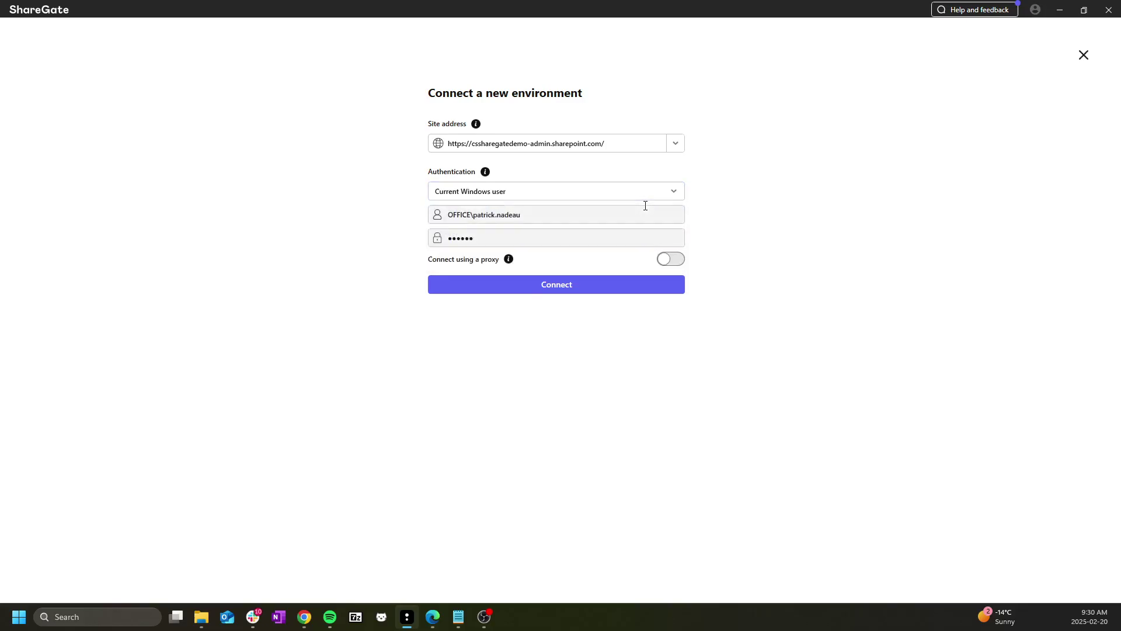
{"action": "left_click", "coordinate": [674, 192]}
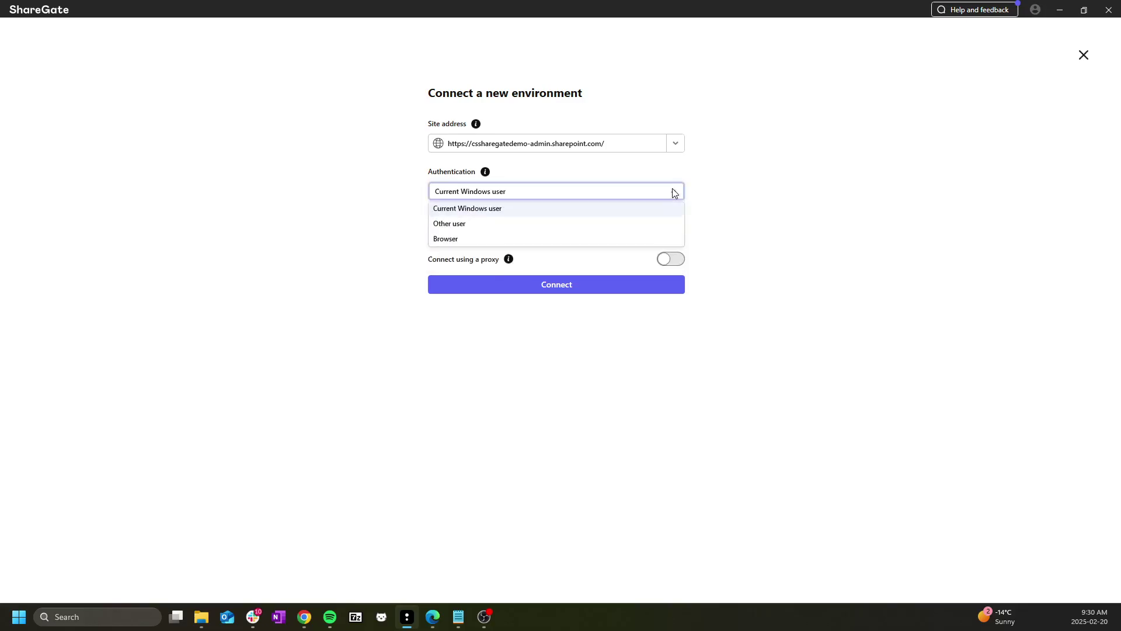
{"action": "left_click", "coordinate": [639, 225]}
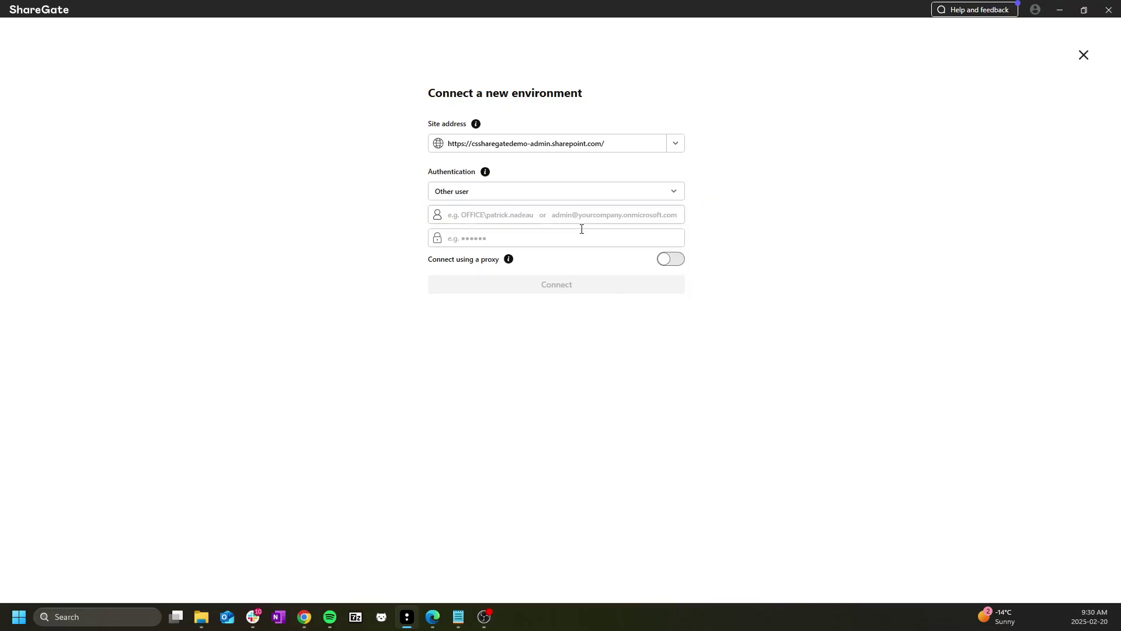
{"action": "left_click", "coordinate": [650, 193]}
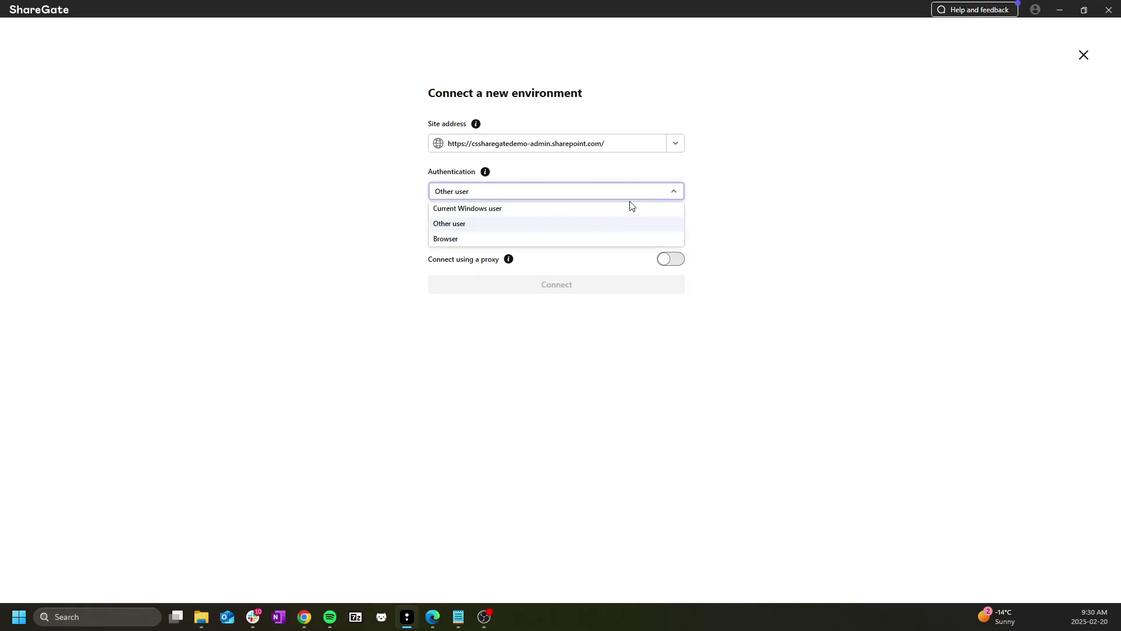
{"action": "left_click", "coordinate": [574, 240]}
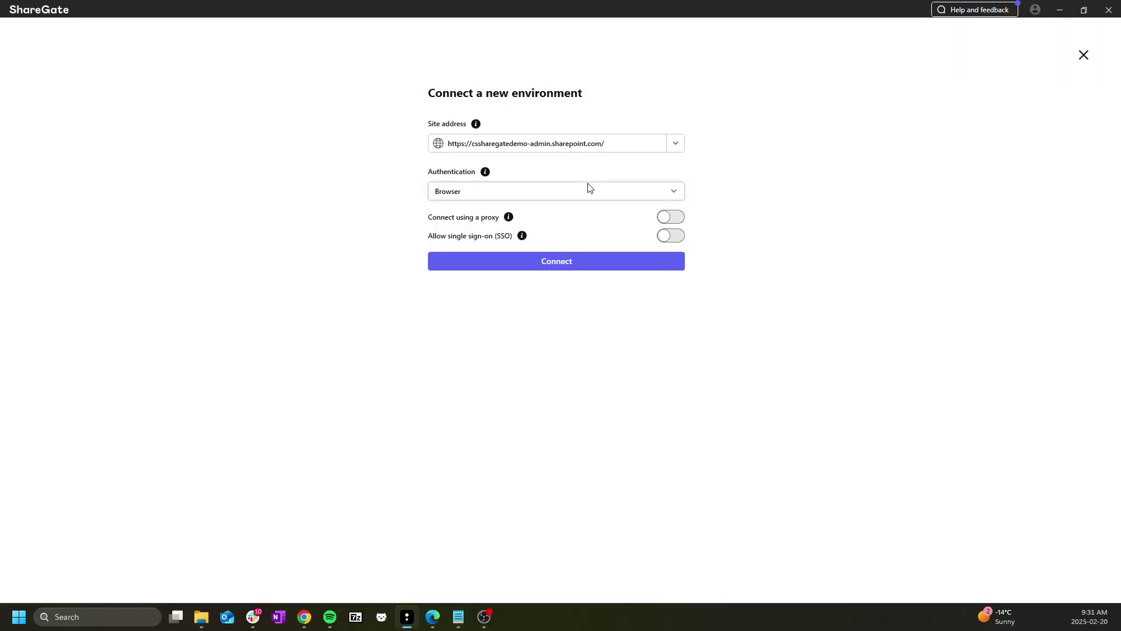
Connect, signing in with the Microsoft account's e-mail and password and choosing to stay signed in.
{"action": "left_click", "coordinate": [574, 267]}
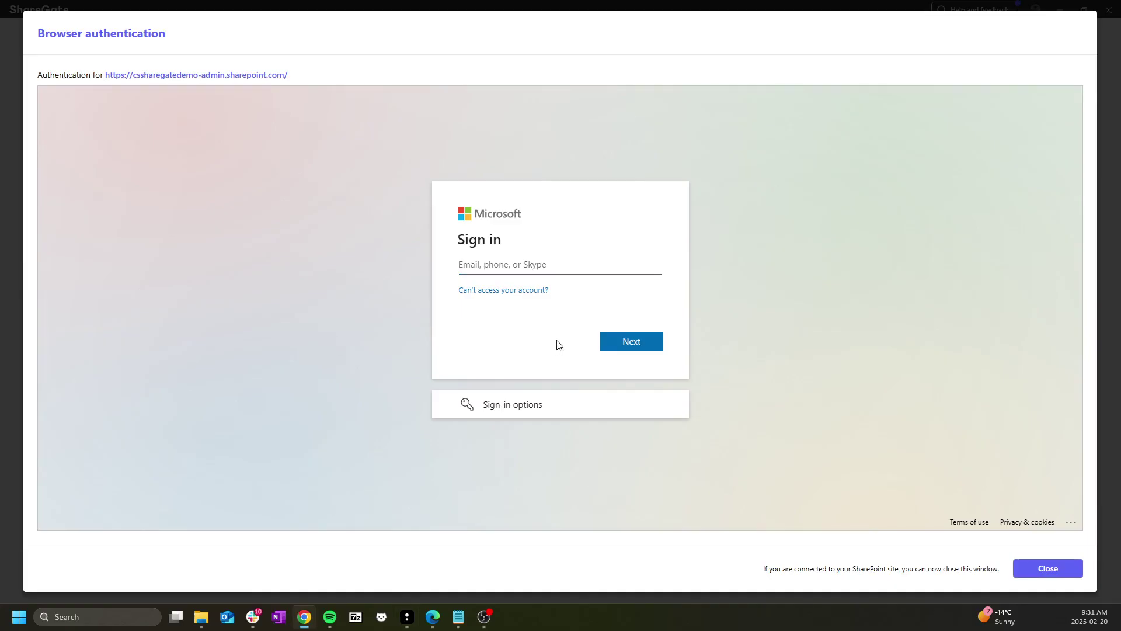
{"action": "key", "text": "ctrl+v"}
{"action": "left_click", "coordinate": [639, 344]}
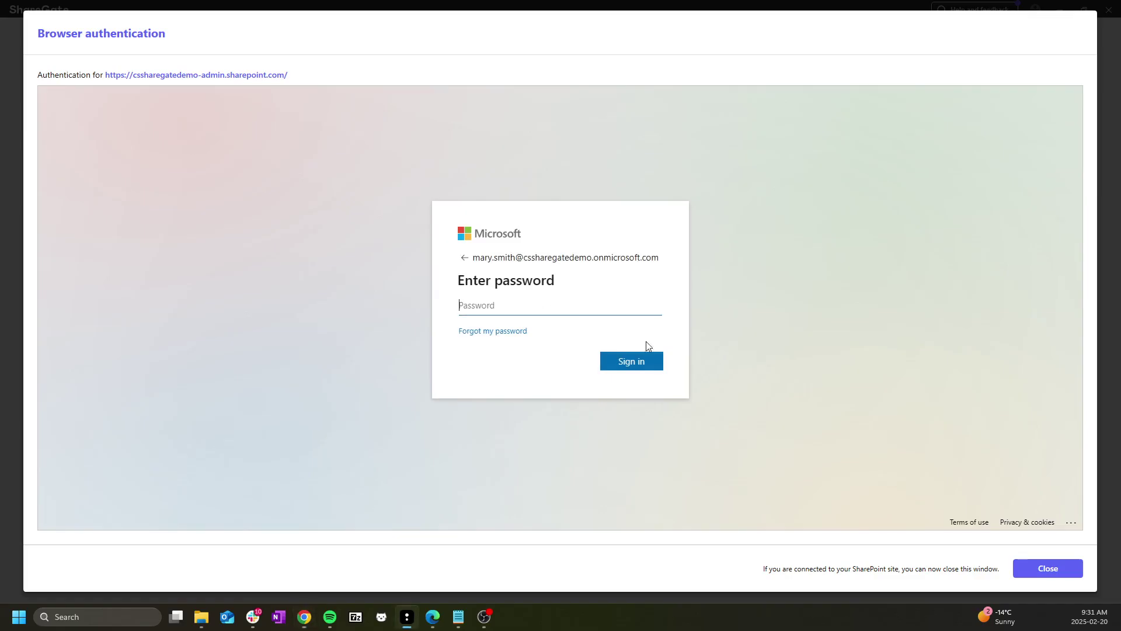
{"action": "key", "text": "ctrl+v"}
{"action": "left_click", "coordinate": [646, 366]}
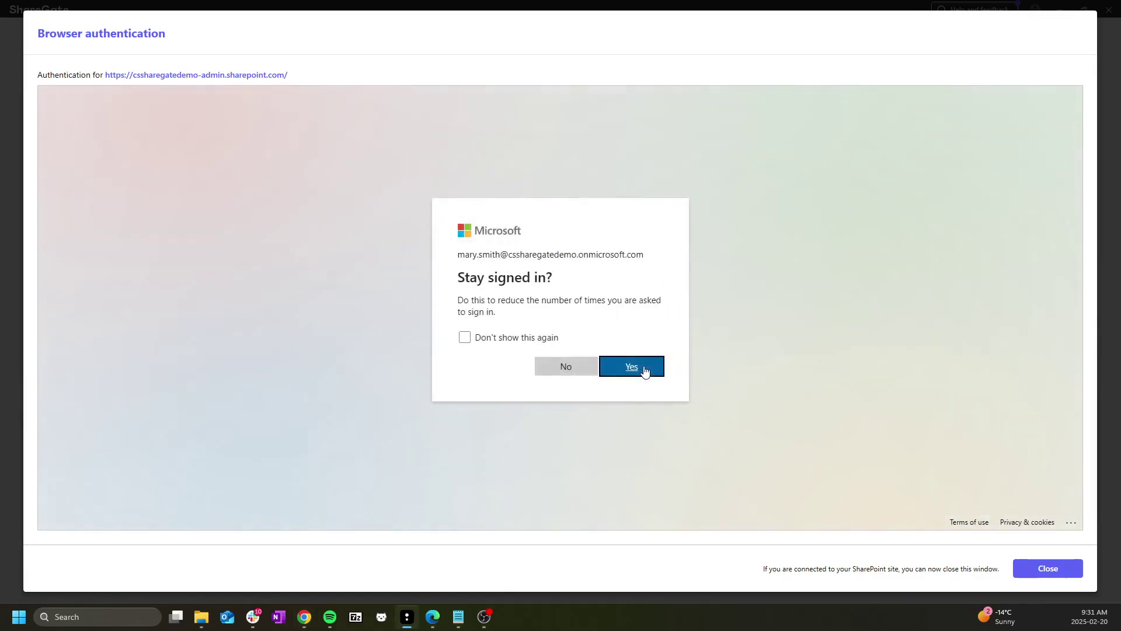
{"action": "left_click", "coordinate": [562, 367]}
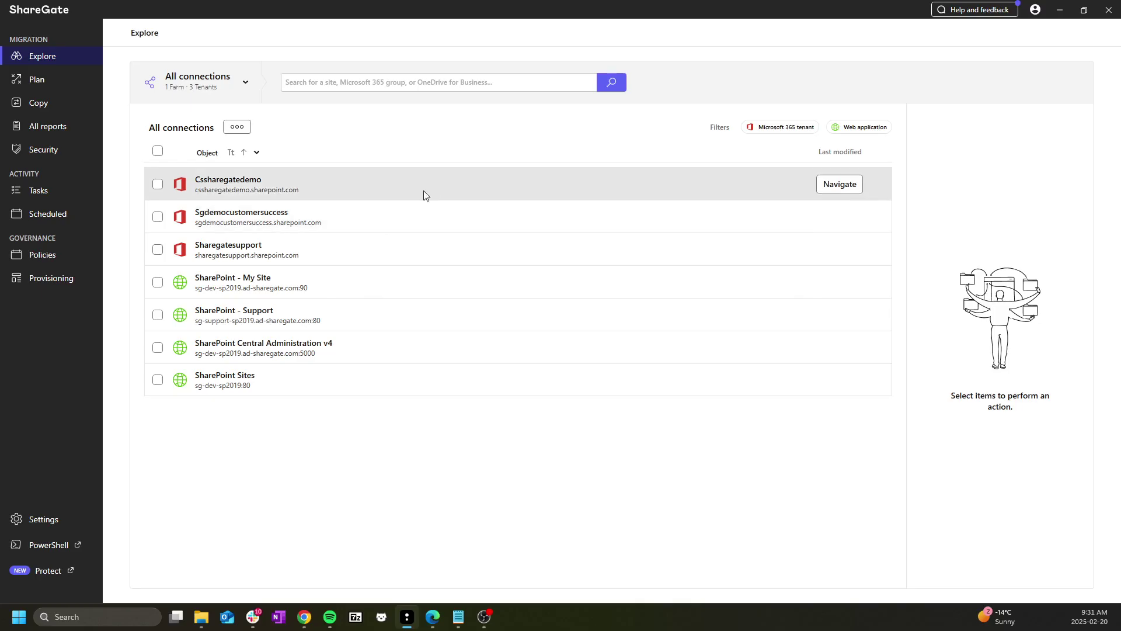
Navigate into Cssharegatedemo and view details of the Account Management group and site collection.
{"action": "left_click", "coordinate": [852, 188]}
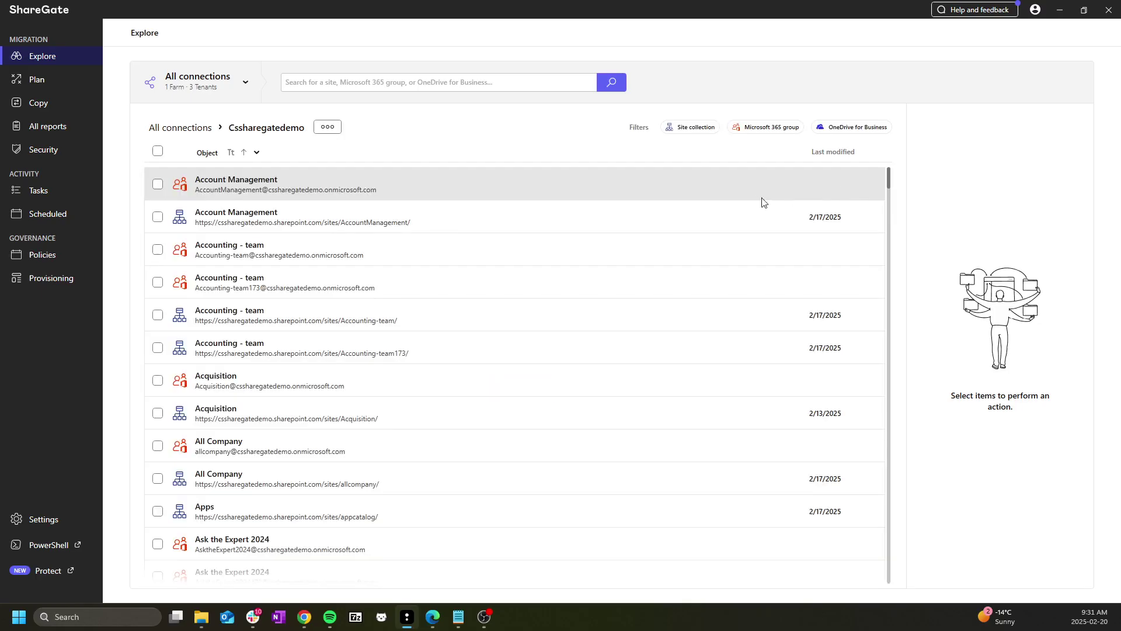
{"action": "left_click", "coordinate": [619, 196]}
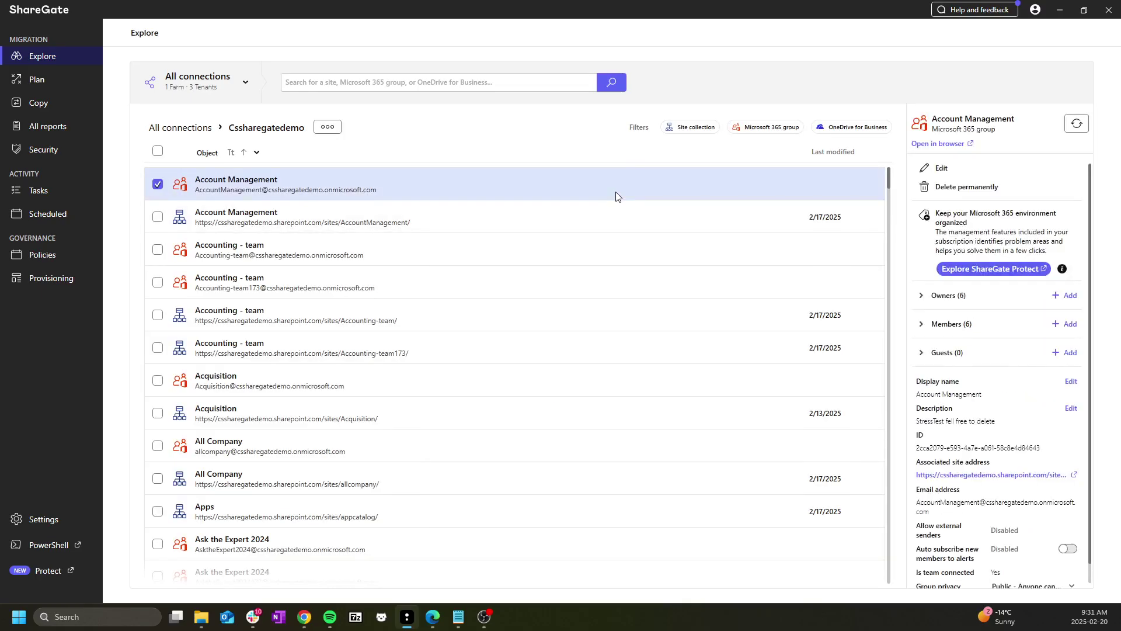
{"action": "left_click", "coordinate": [603, 227]}
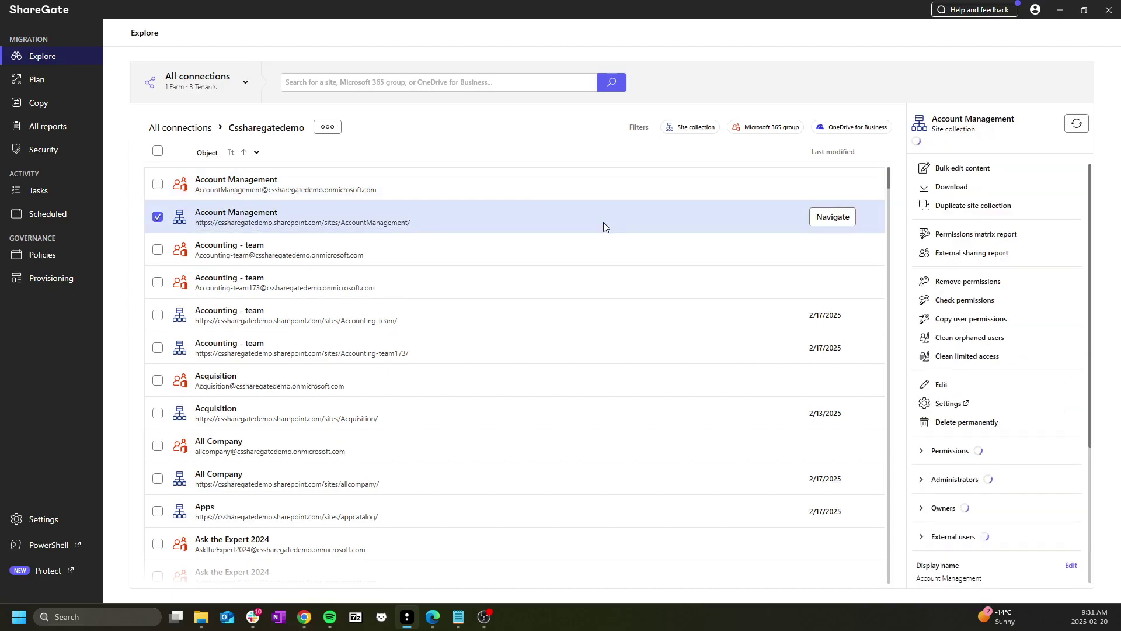
Visit Plan, then Copy's structure, mailbox, import and restructure tabs, ending on All reports.
{"action": "left_click", "coordinate": [68, 82]}
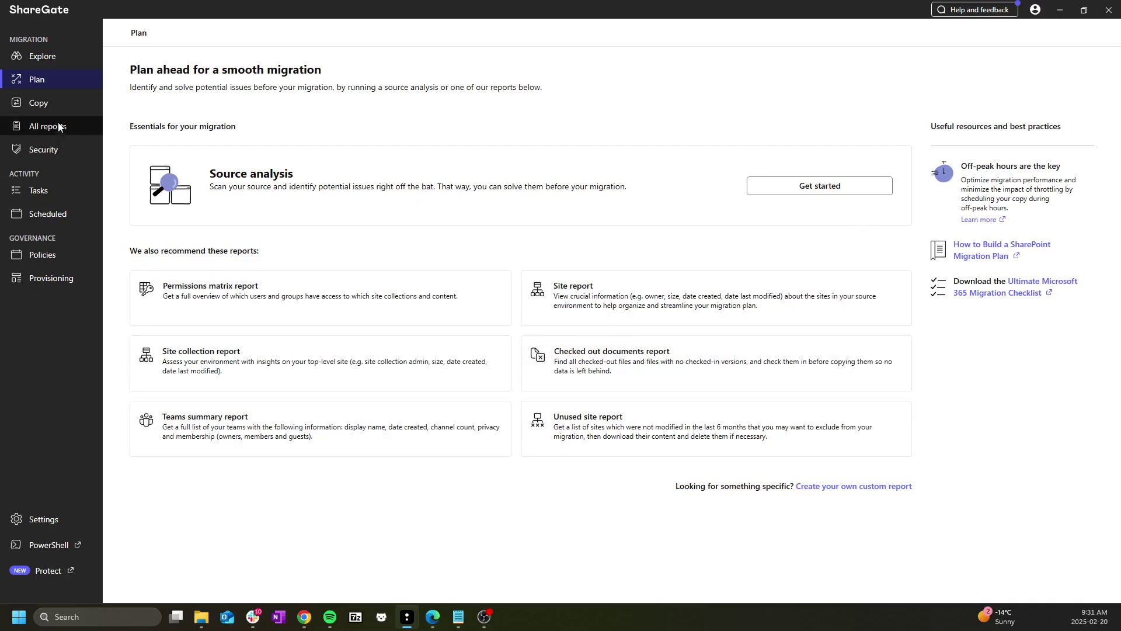
{"action": "left_click", "coordinate": [51, 104]}
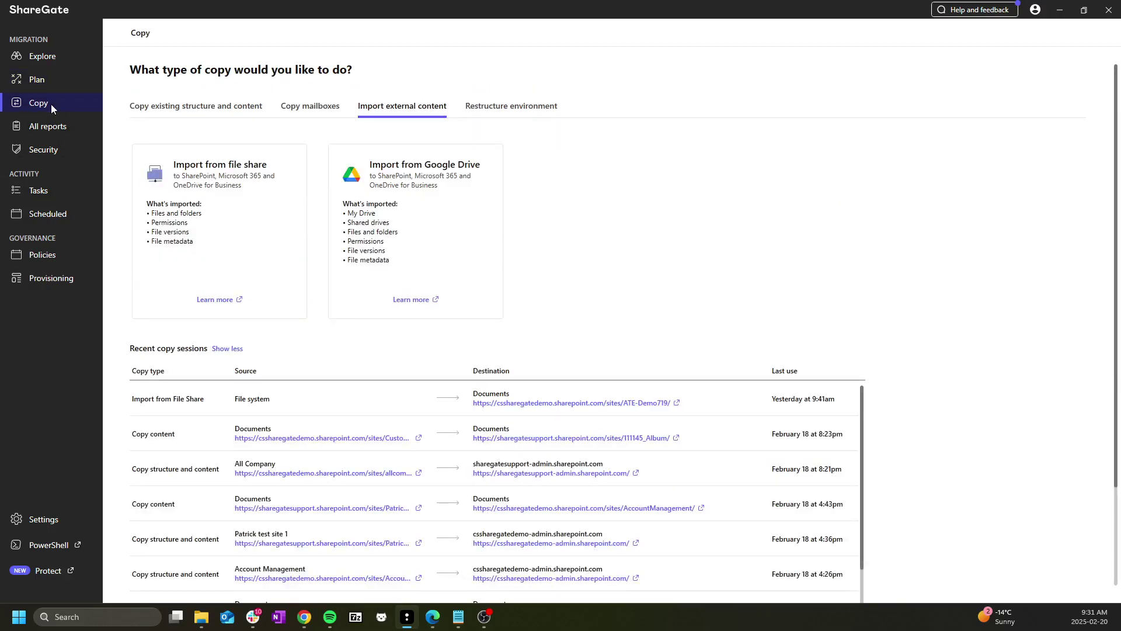
{"action": "left_click", "coordinate": [158, 105]}
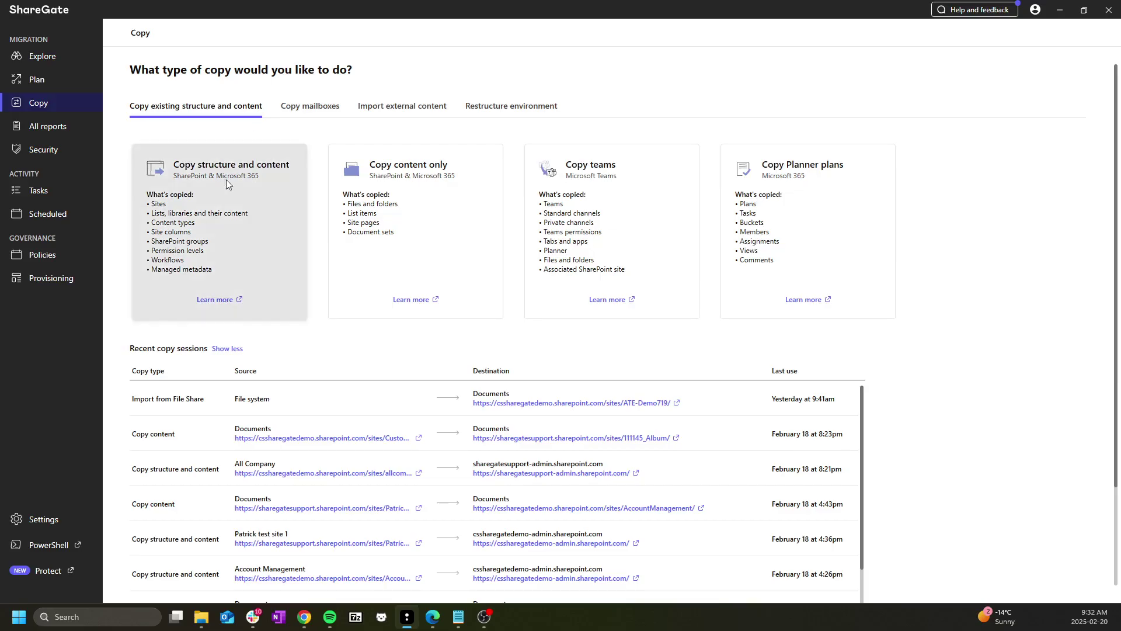
{"action": "left_click", "coordinate": [310, 110]}
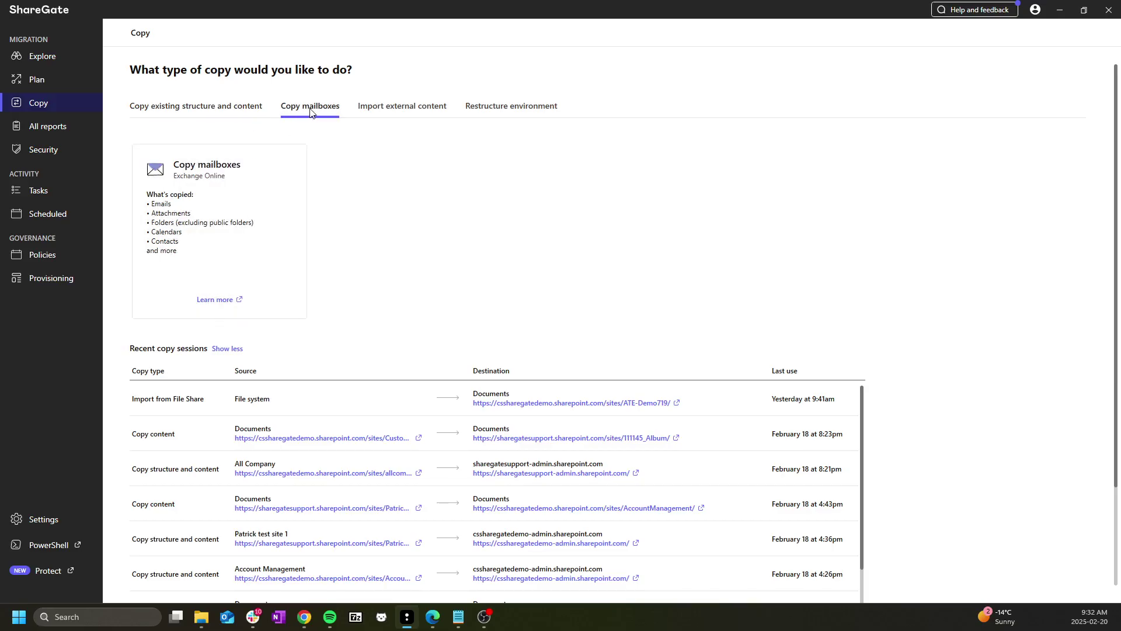
{"action": "left_click", "coordinate": [399, 108]}
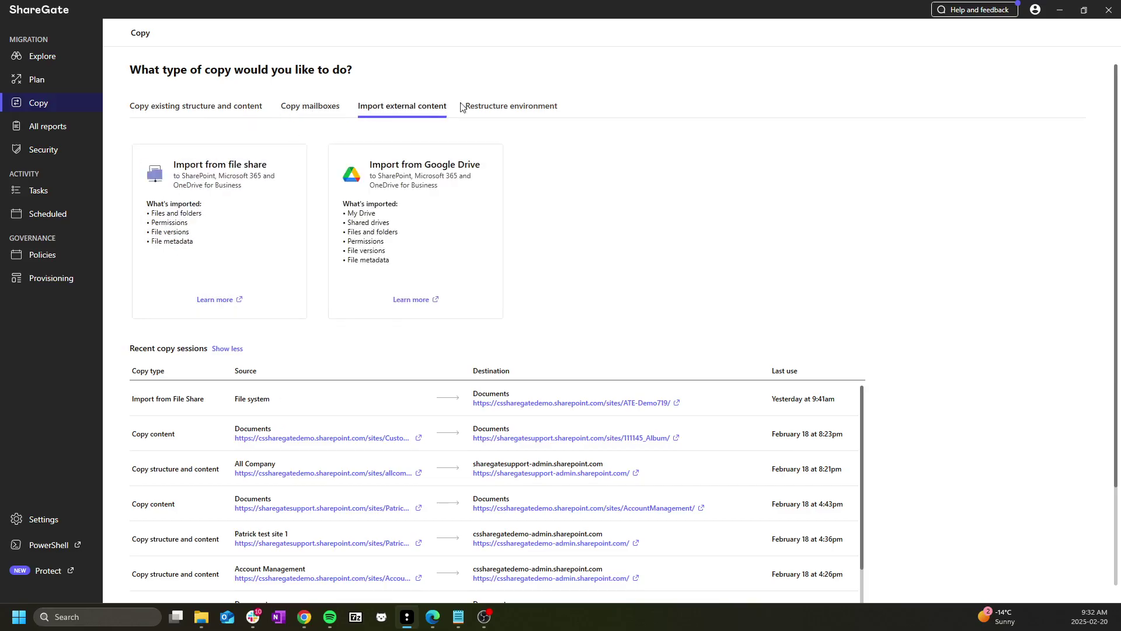
{"action": "left_click", "coordinate": [496, 107]}
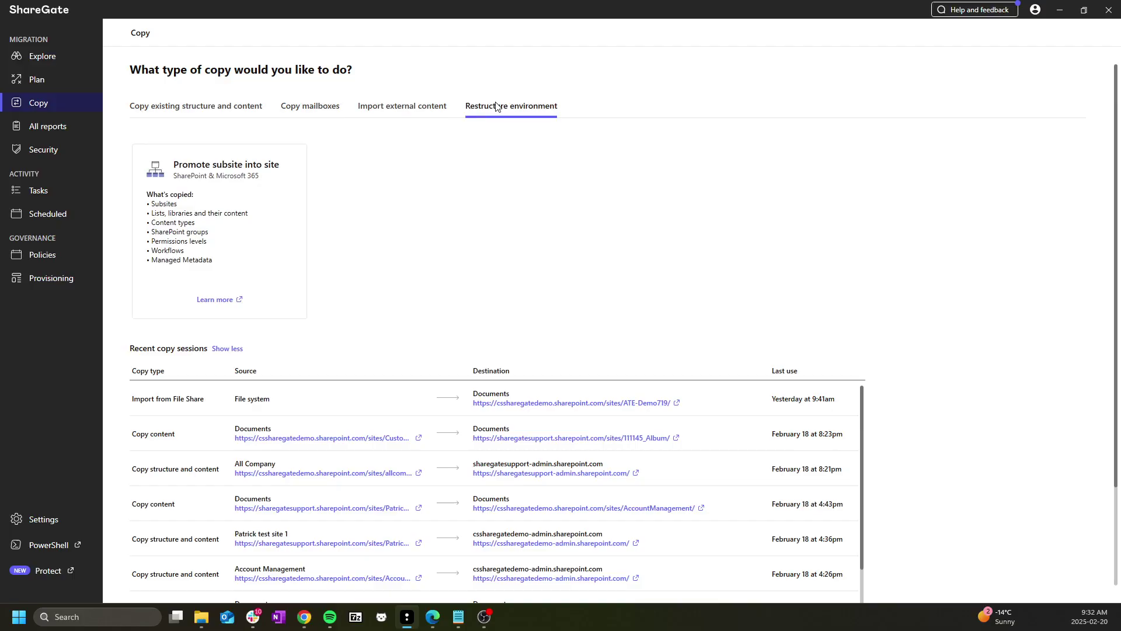
{"action": "left_click", "coordinate": [55, 128]}
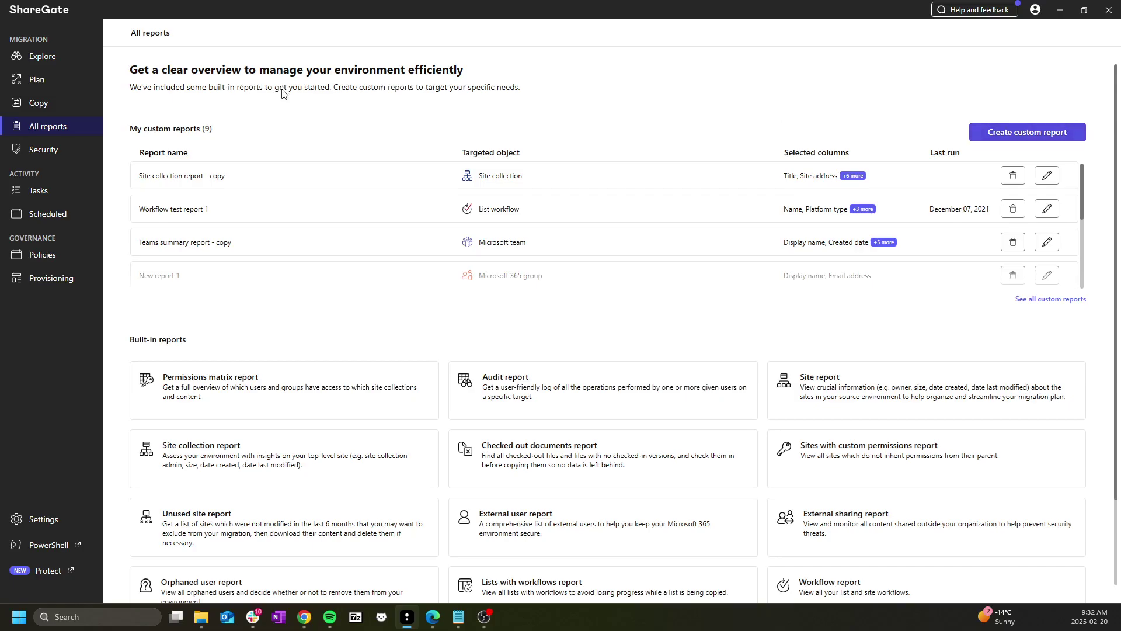
View the Security reports page, then the Tasks page listing 504 of 1305 past tasks.
{"action": "left_click", "coordinate": [48, 149]}
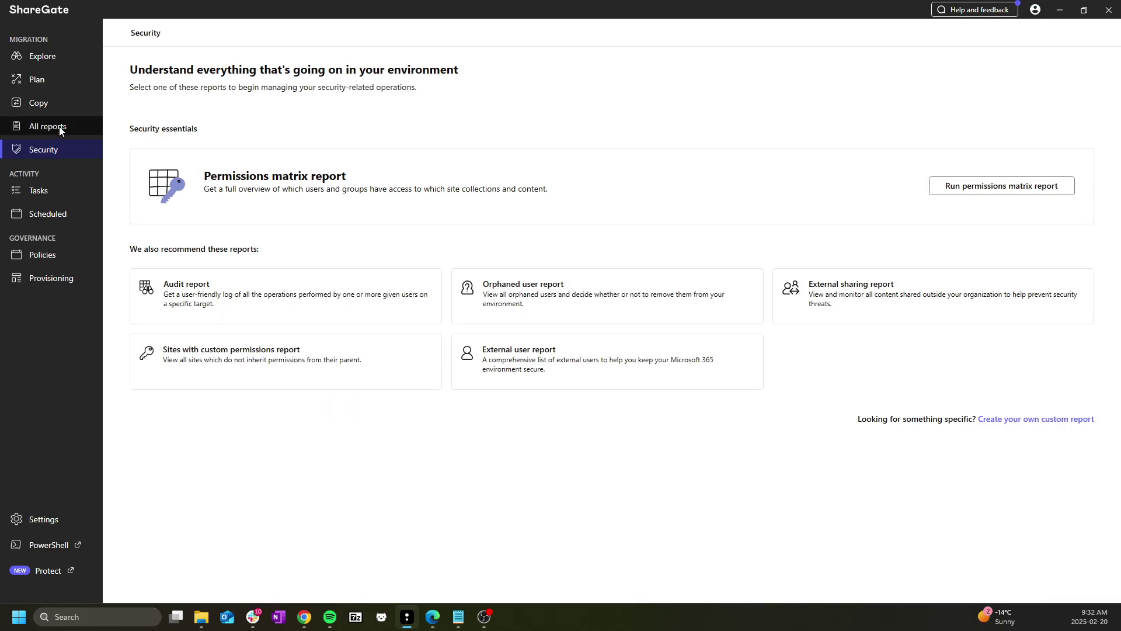
{"action": "left_click", "coordinate": [38, 193]}
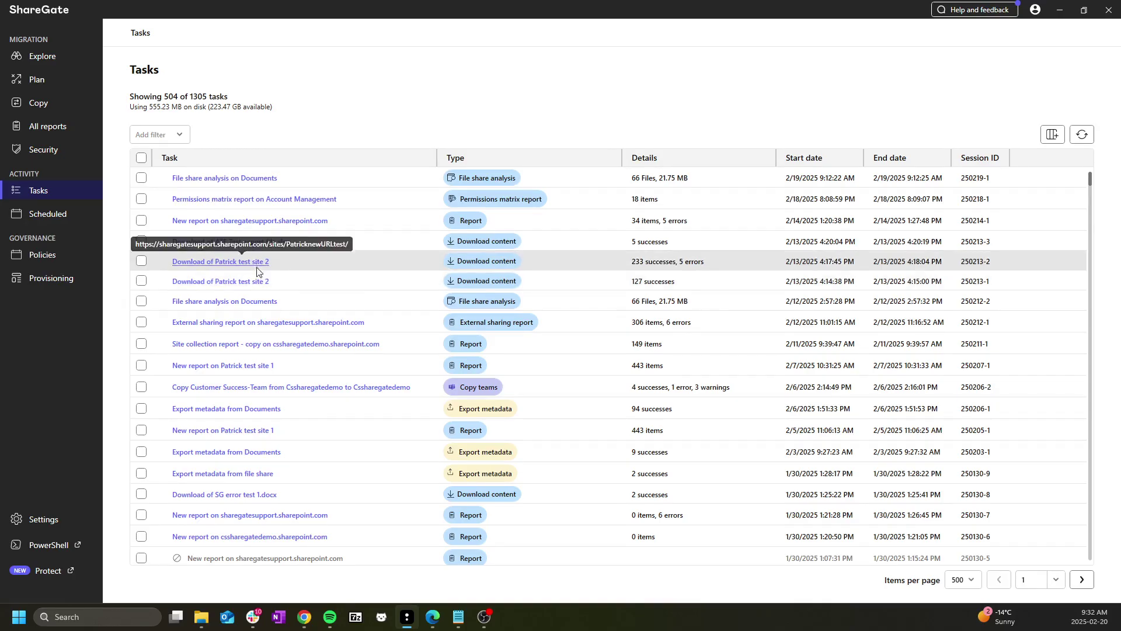
List the scheduled tasks, inspect the first copy task's schedule, and cancel without changes.
{"action": "left_click", "coordinate": [60, 214]}
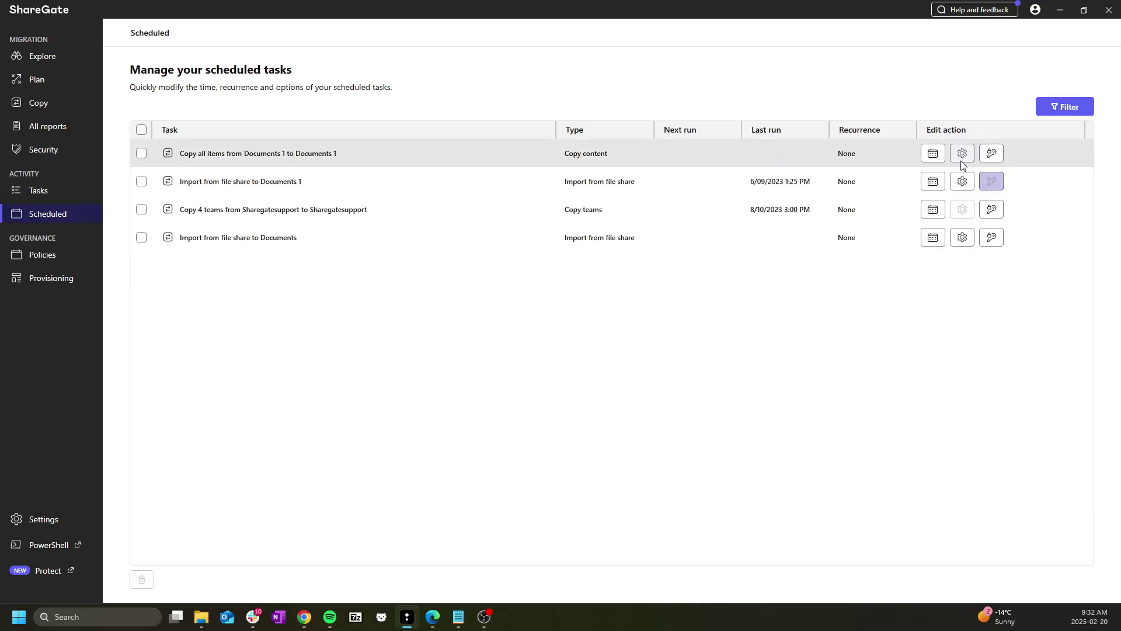
{"action": "left_click", "coordinate": [932, 153]}
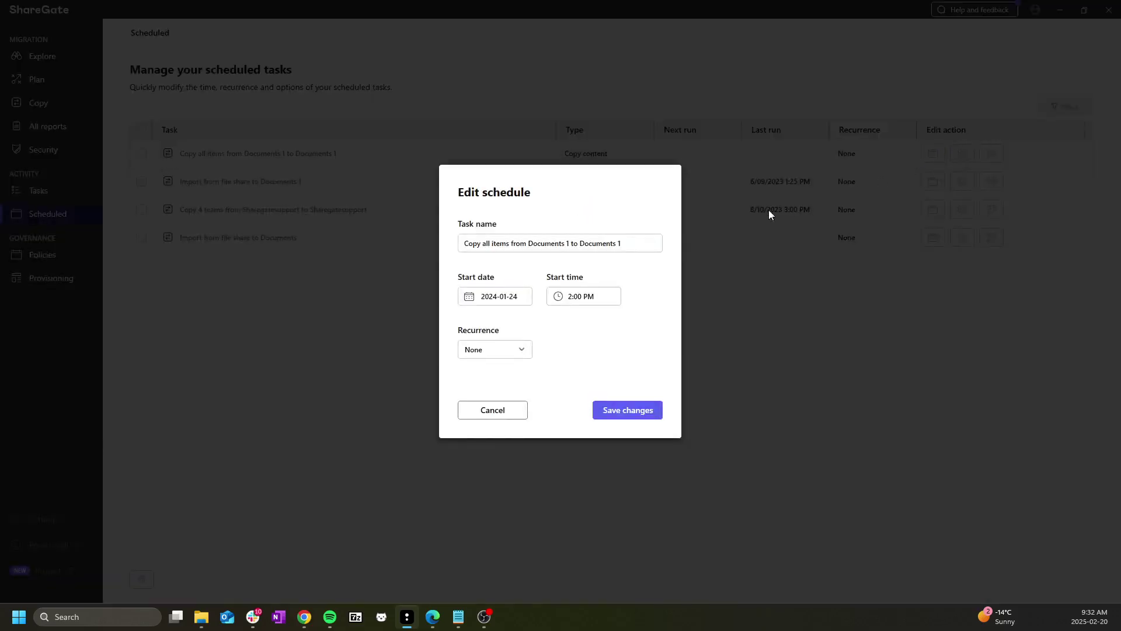
{"action": "left_click", "coordinate": [492, 410]}
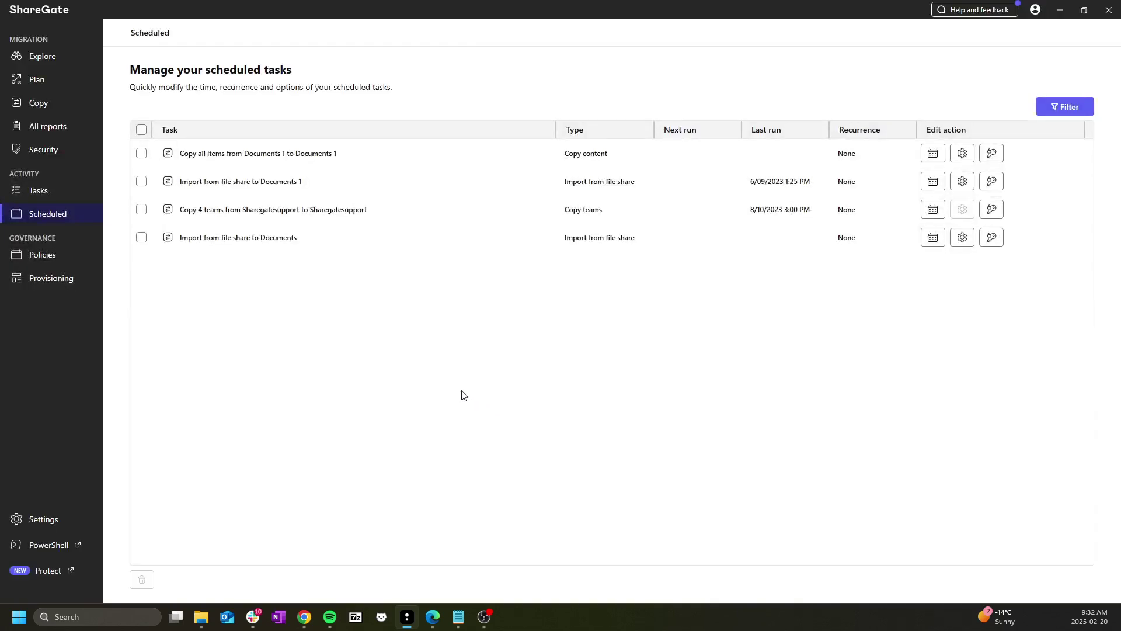